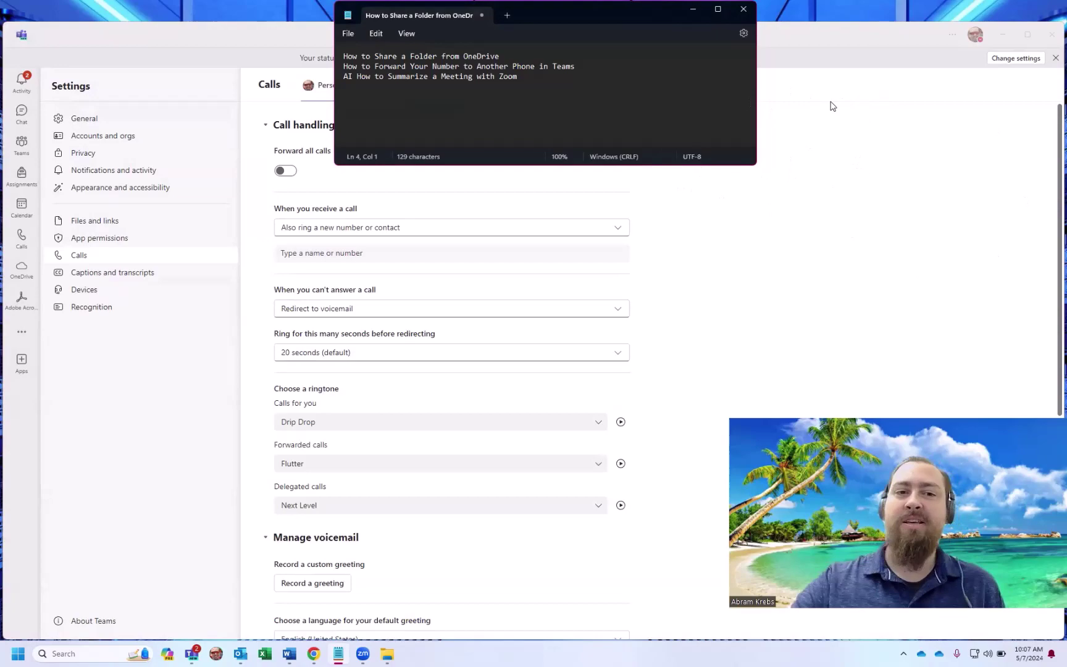
Minimize Teams and bring up Chrome's My Recordings - Zoom tab
left_click(1003, 33)
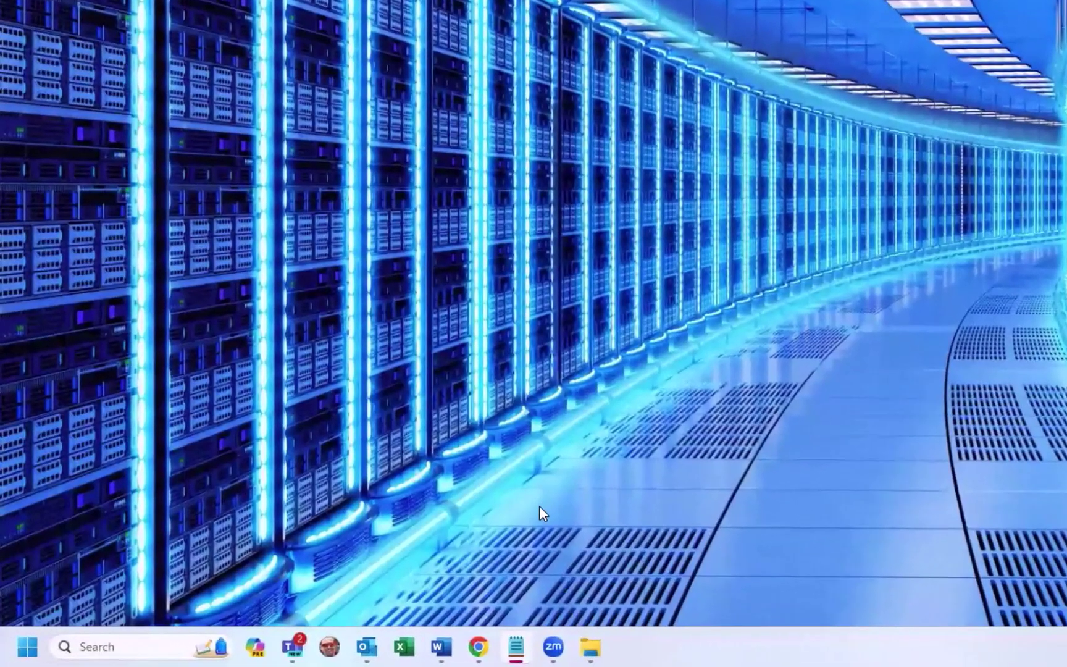
mouse_move(552, 647)
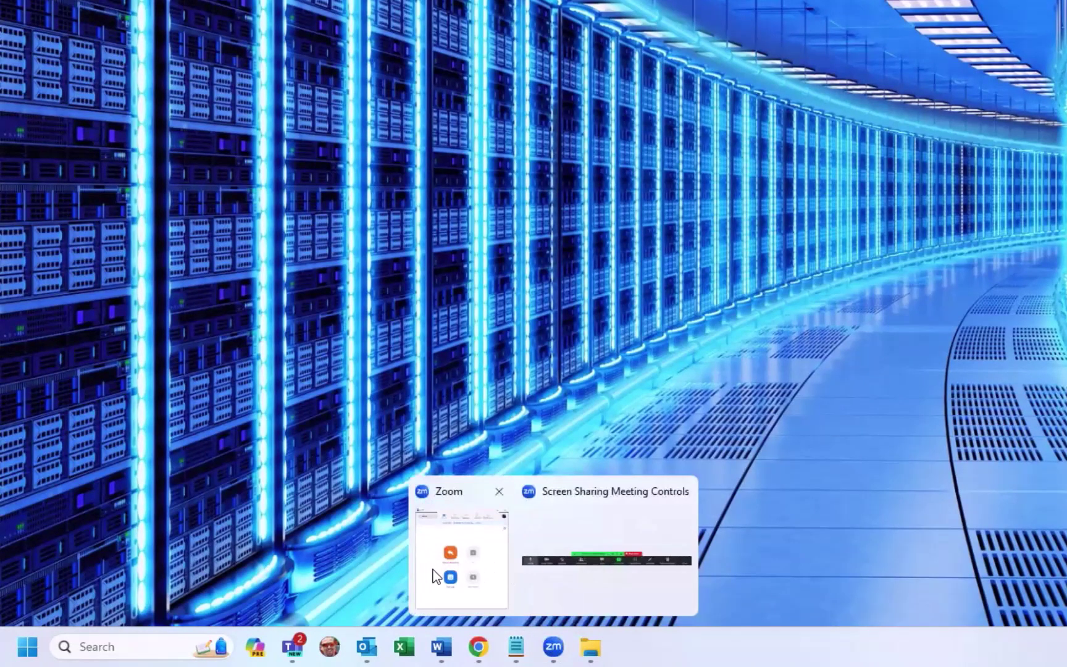
left_click(481, 646)
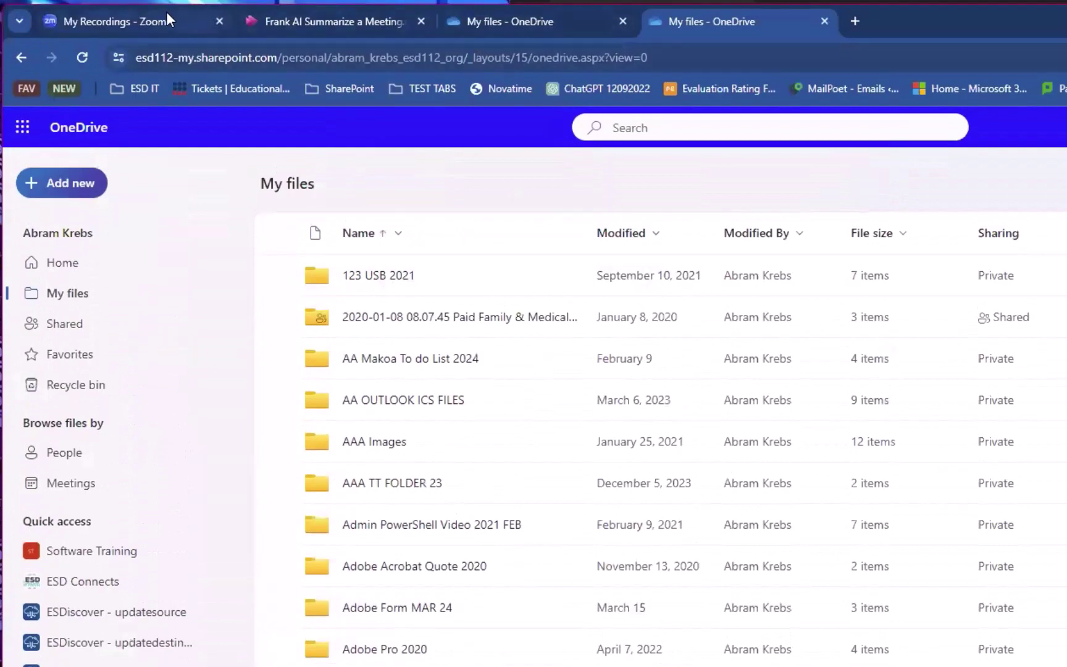
left_click(166, 12)
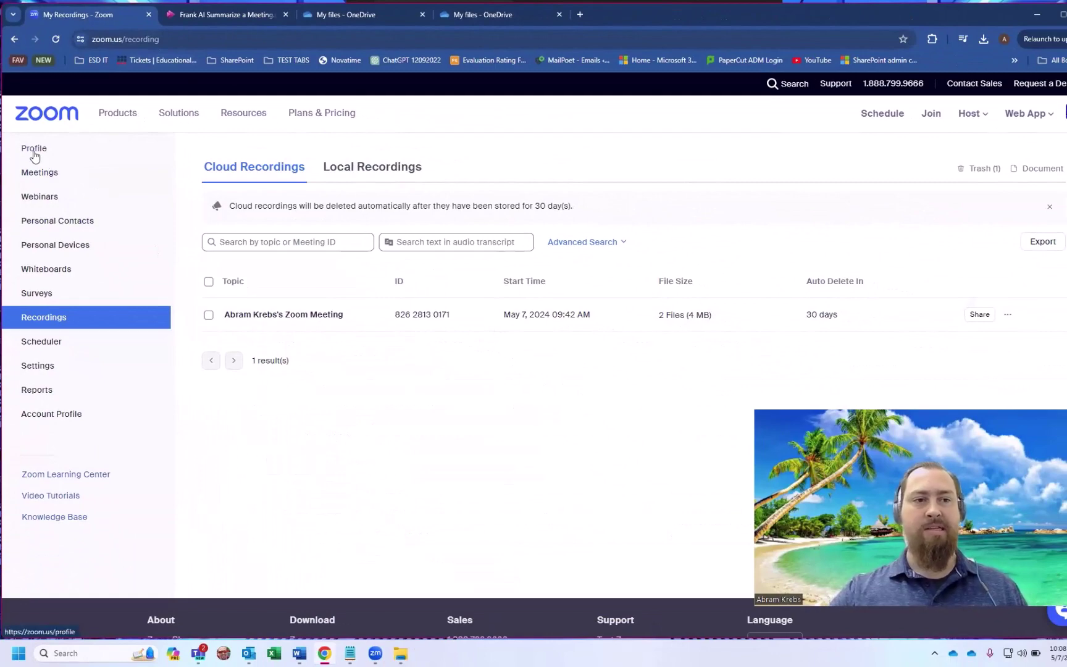
Download both files (2 files) of the May 7, 2024 meeting recording from Zoom's Recordings list
left_click(34, 150)
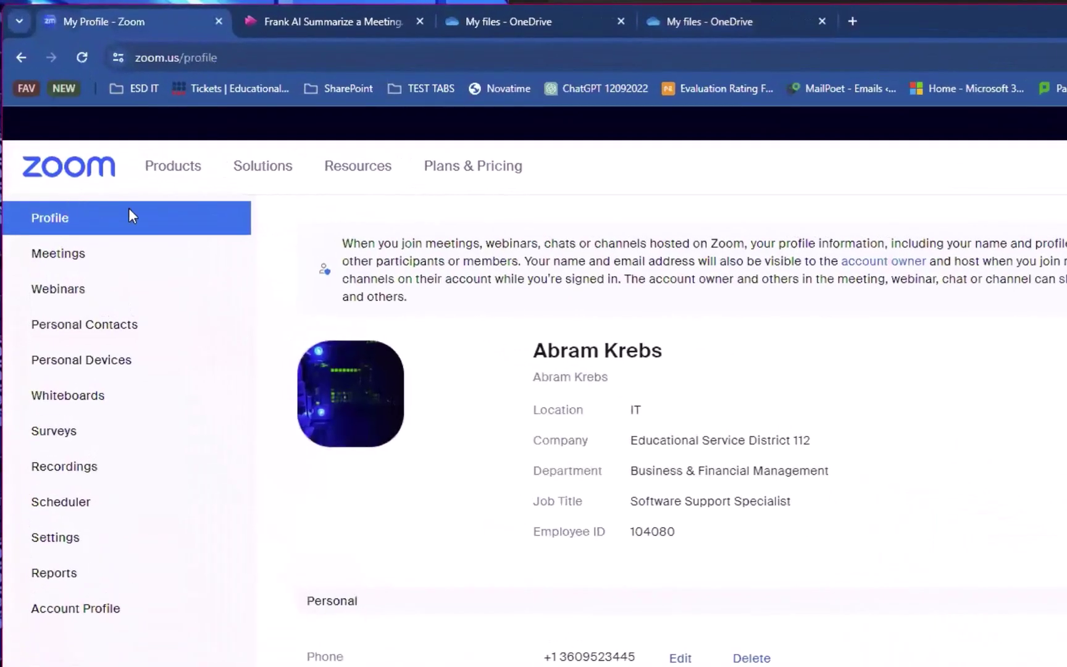
left_click(55, 470)
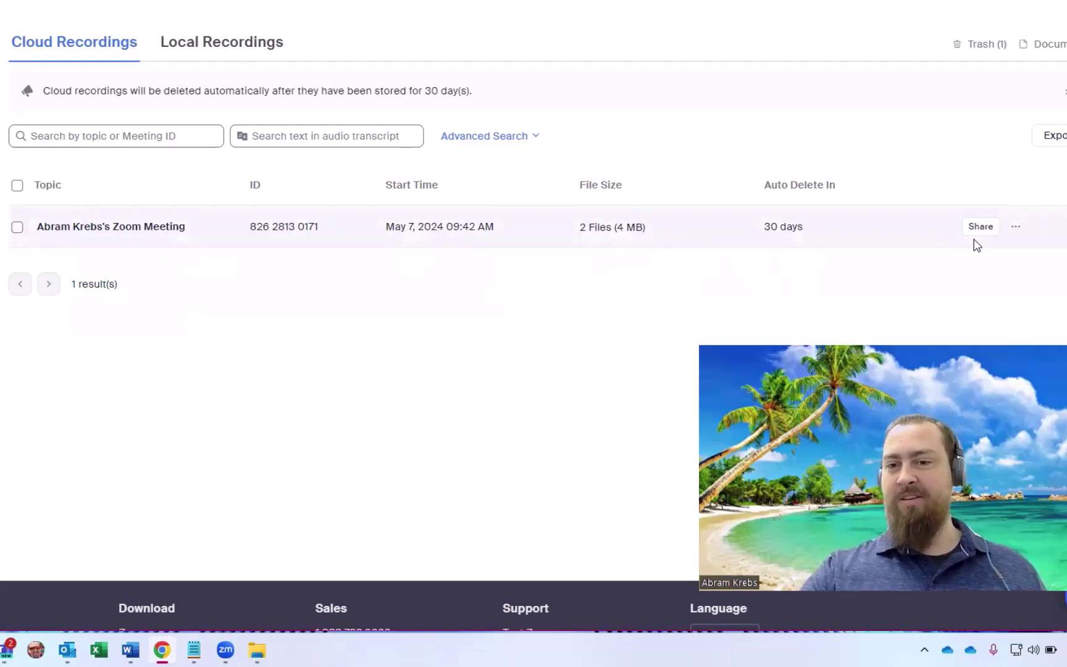
left_click(1015, 230)
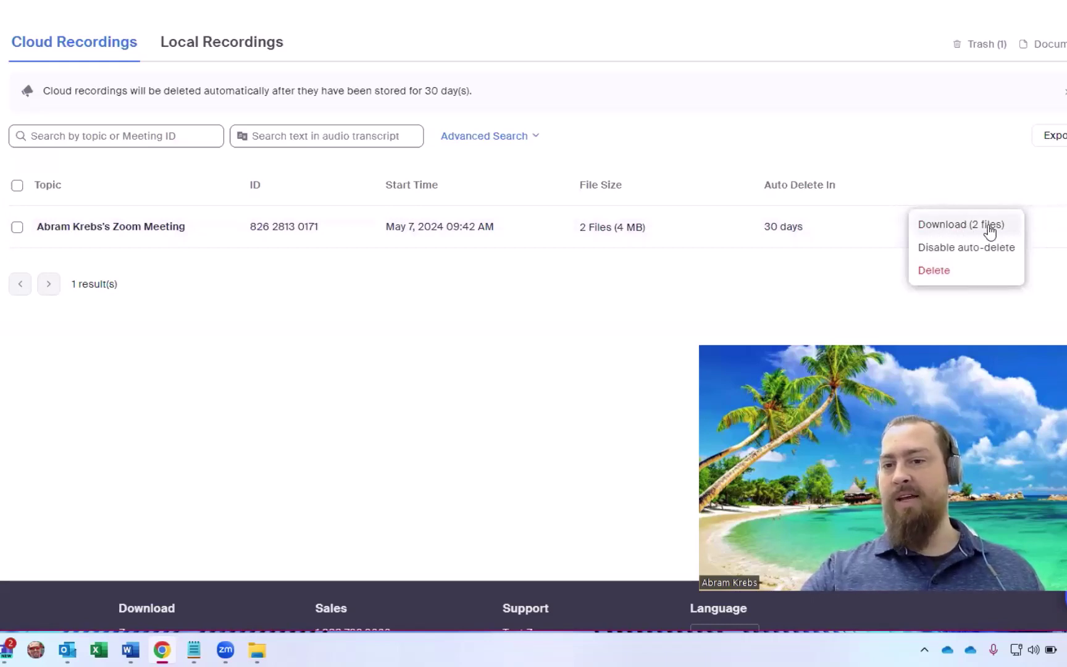
left_click(950, 226)
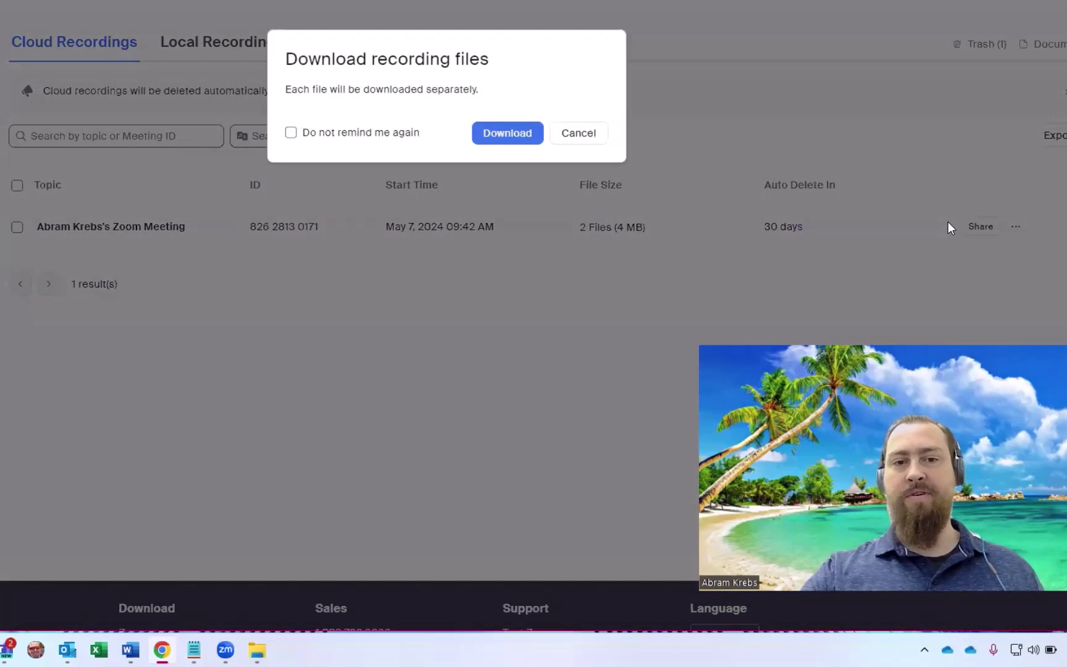
left_click(491, 136)
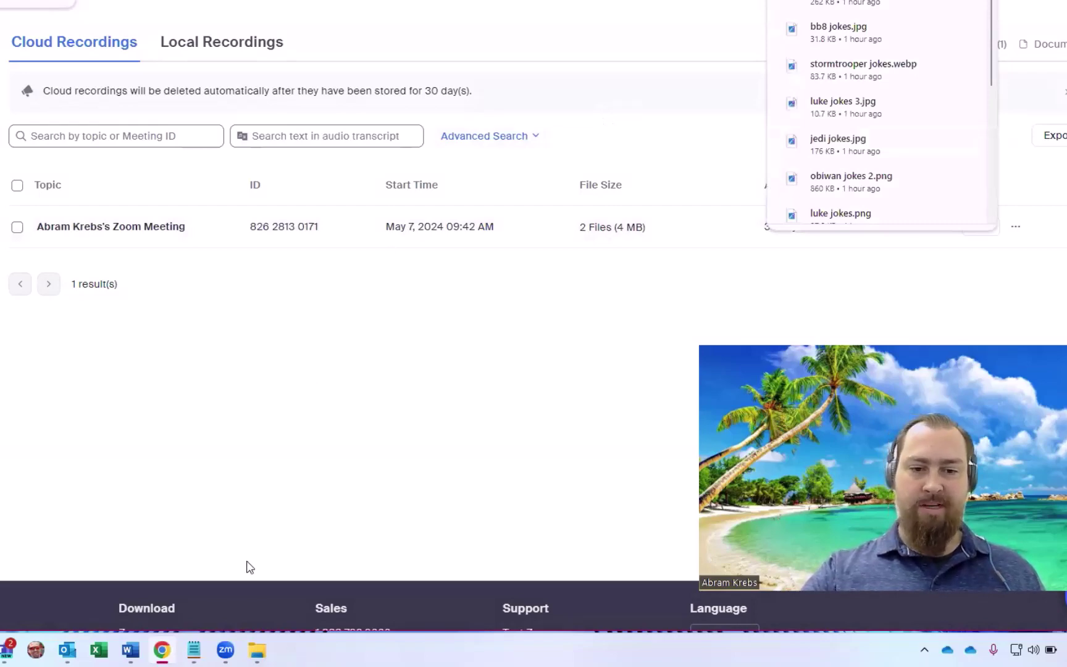
left_click(257, 650)
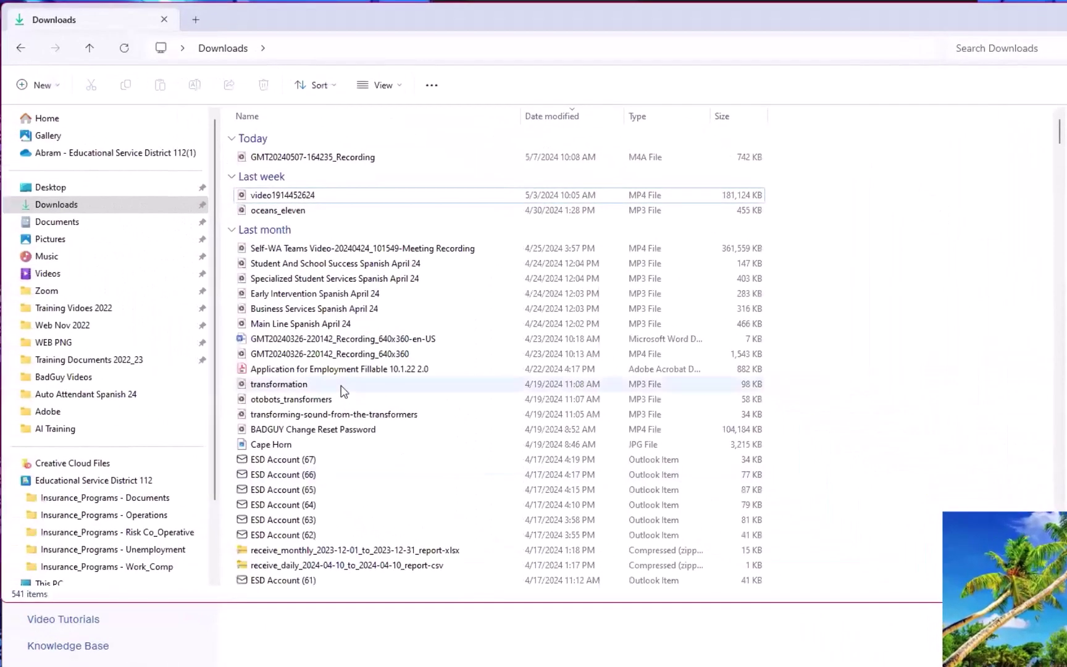
left_click(257, 155)
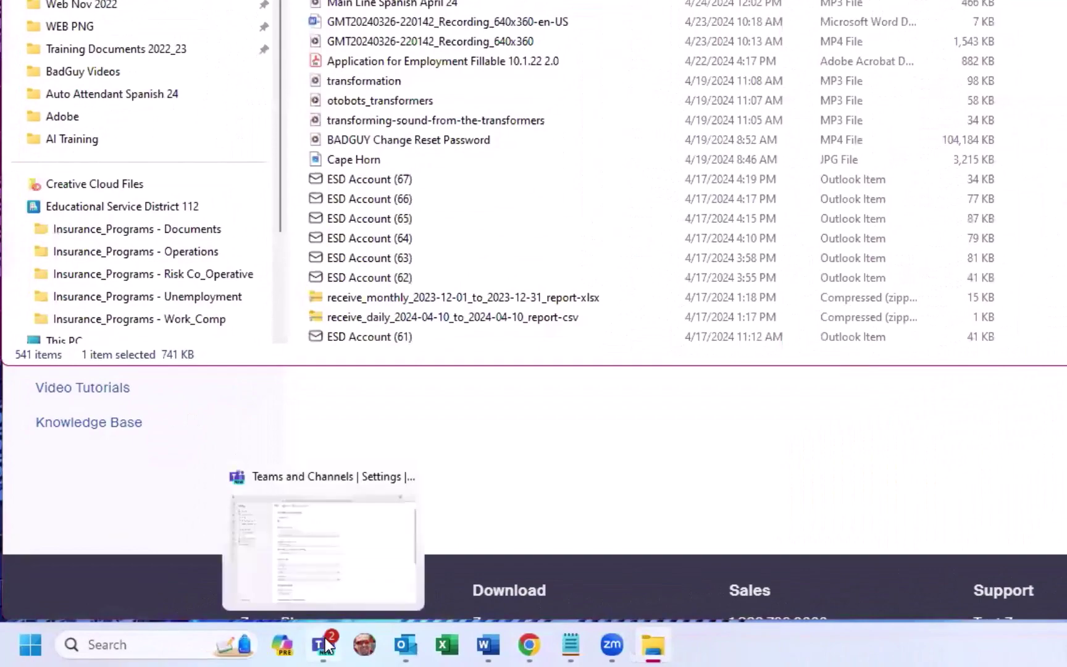
Drag the M4A recording into the Software Training > AI Training channel's Files
left_click(324, 645)
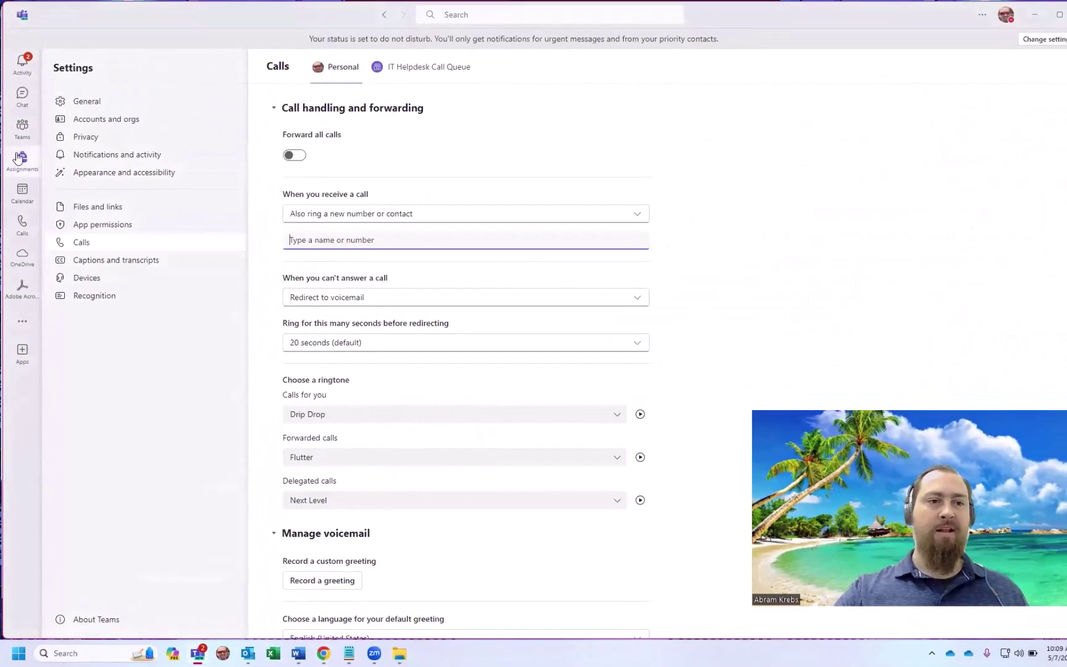
left_click(23, 134)
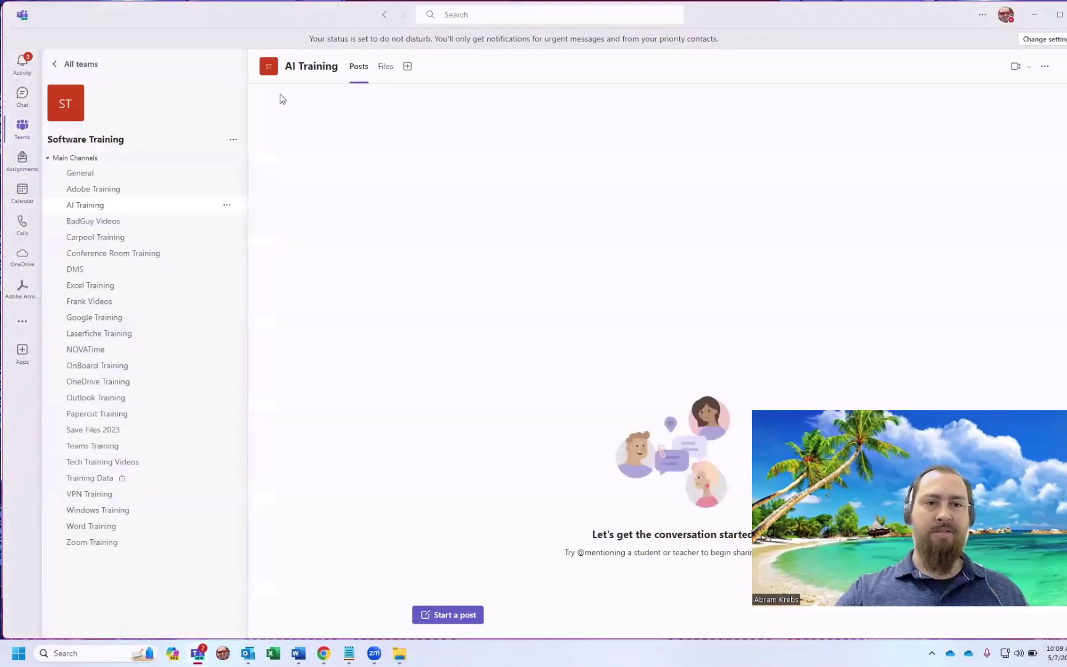
left_click(387, 67)
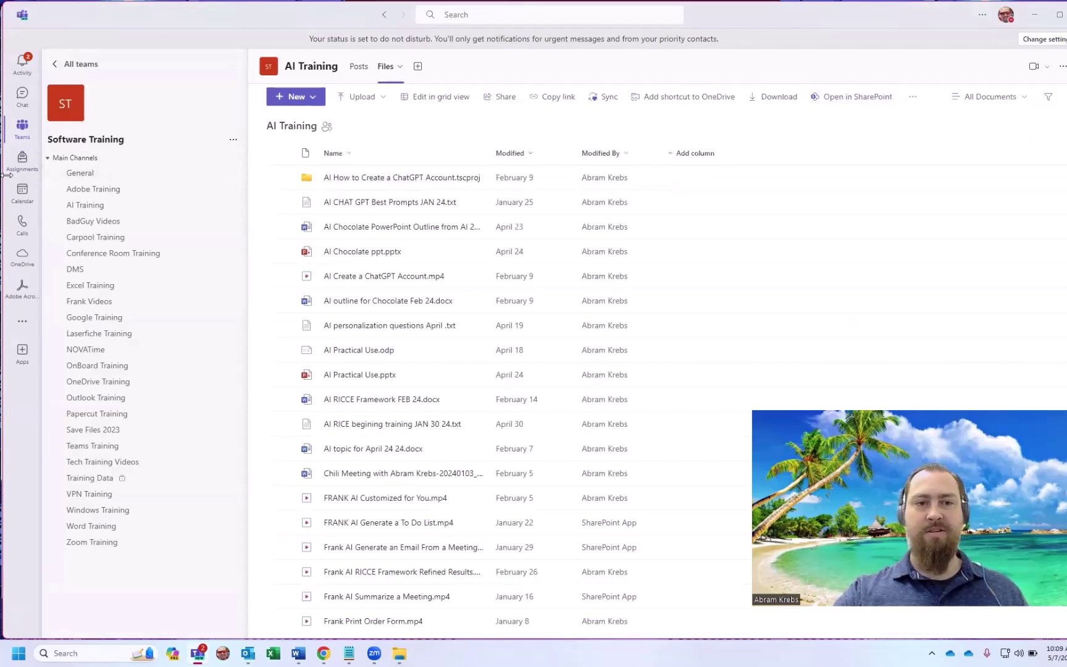
left_click_drag(8, 176, 452, 175)
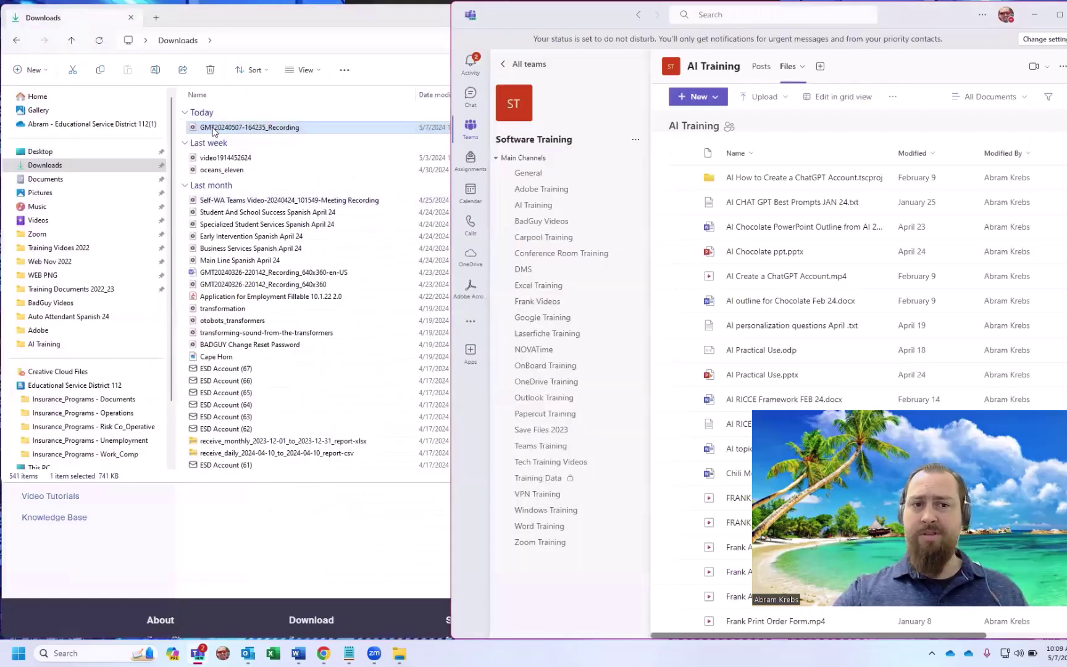
left_click_drag(210, 130, 731, 246)
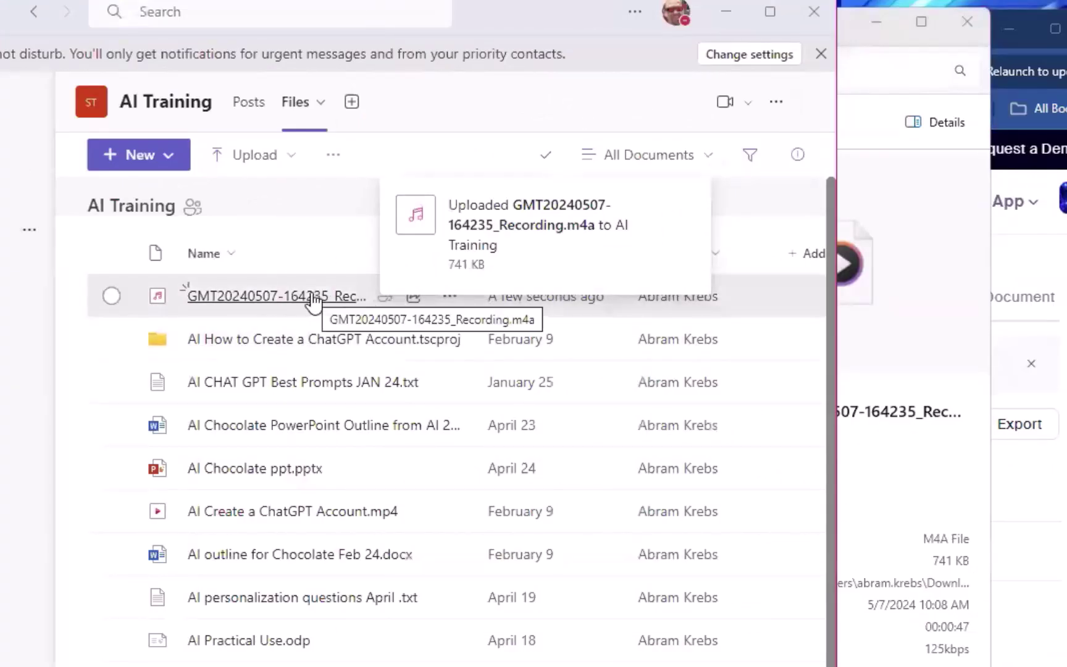
Open the uploaded recording in Stream and download its transcript as a .docx
left_click(313, 296)
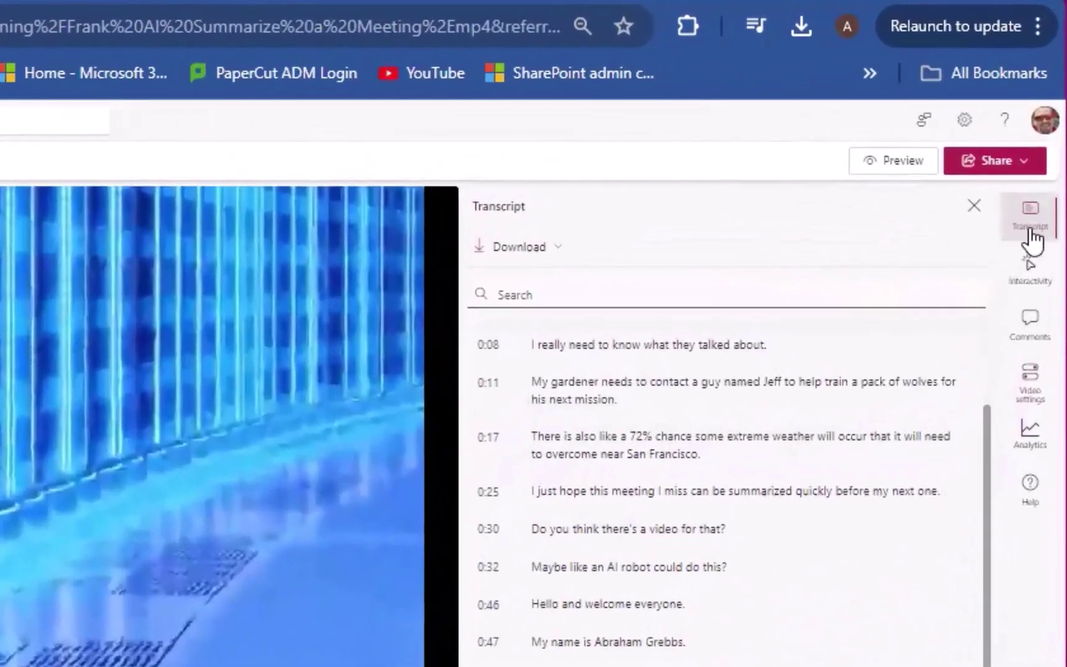
left_click(1032, 216)
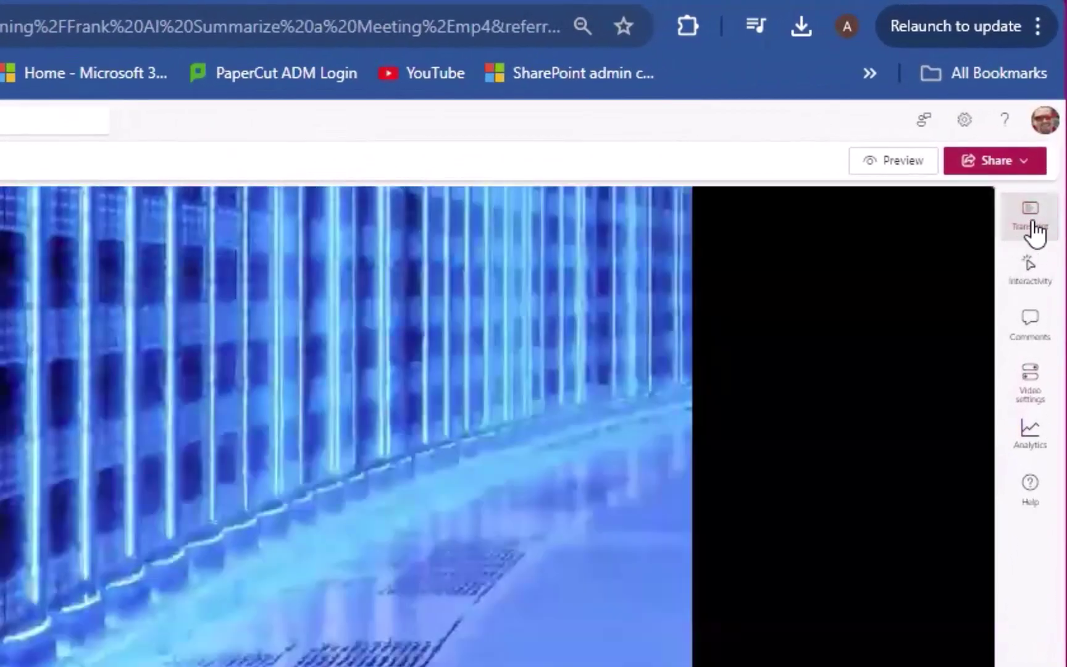
left_click(1032, 222)
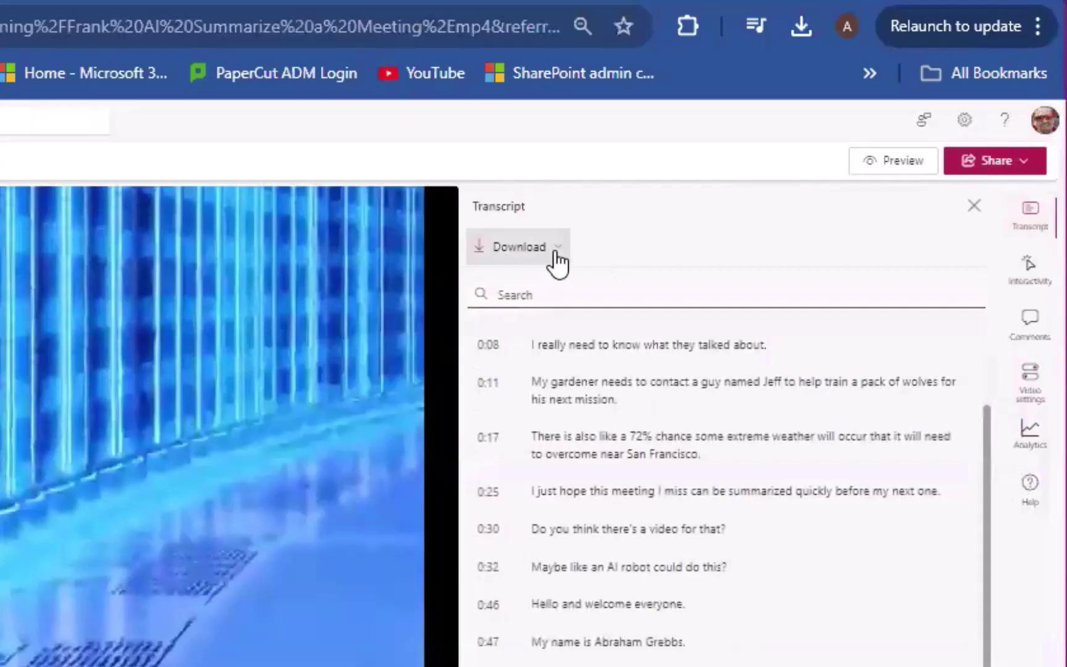
left_click(558, 253)
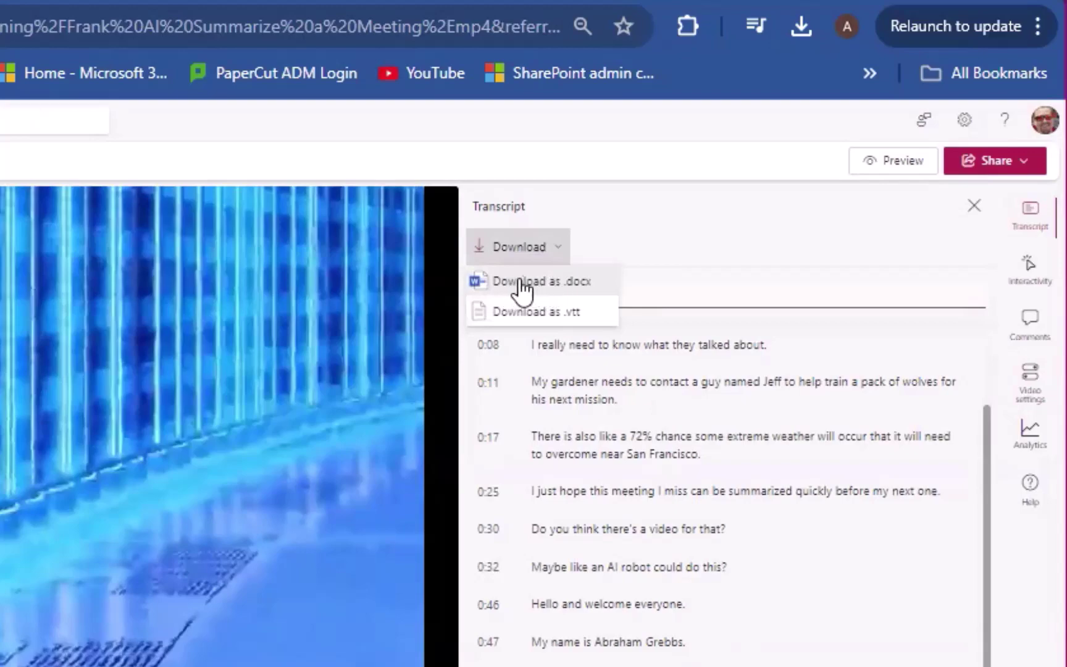
left_click(530, 286)
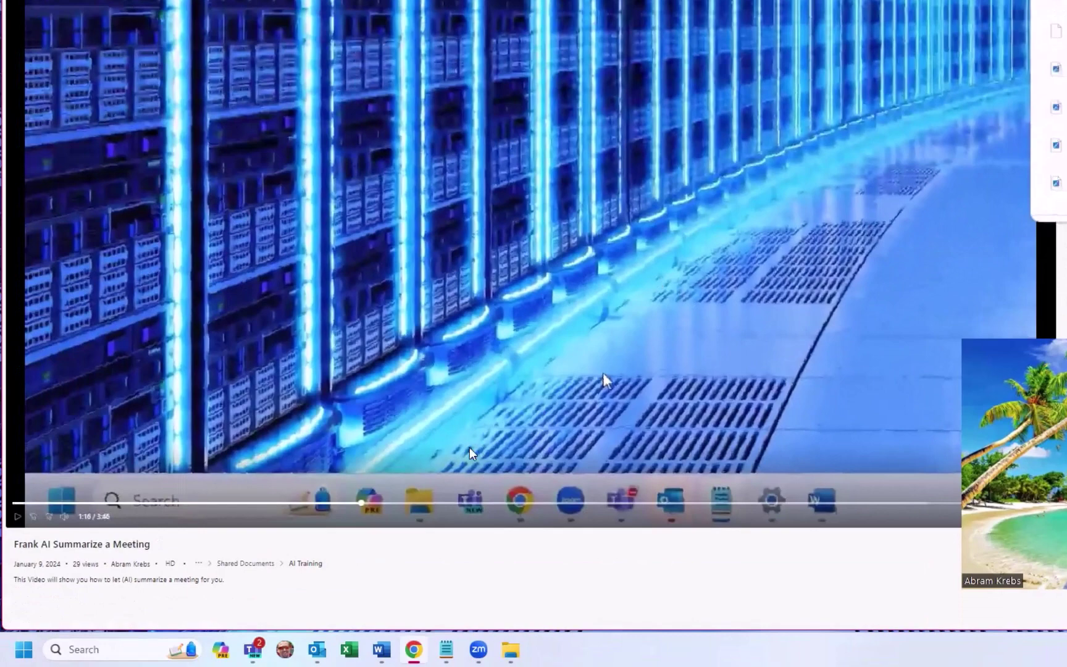
Open the downloaded transcript .docx in Word and select all its text with Ctrl+A
left_click(383, 650)
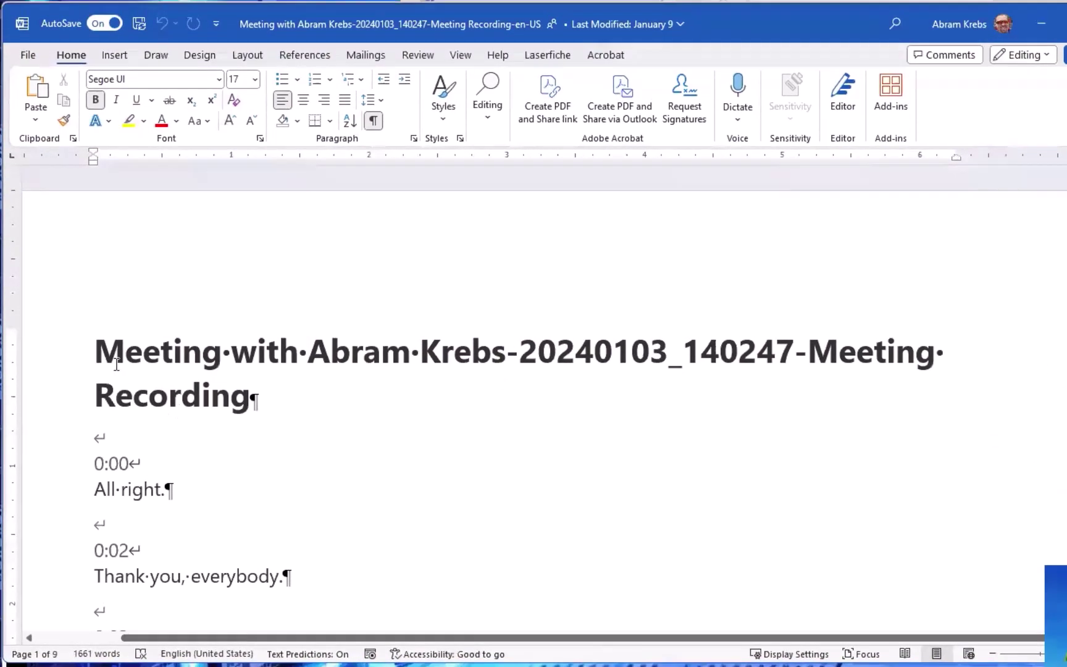
left_click_drag(91, 344, 264, 626)
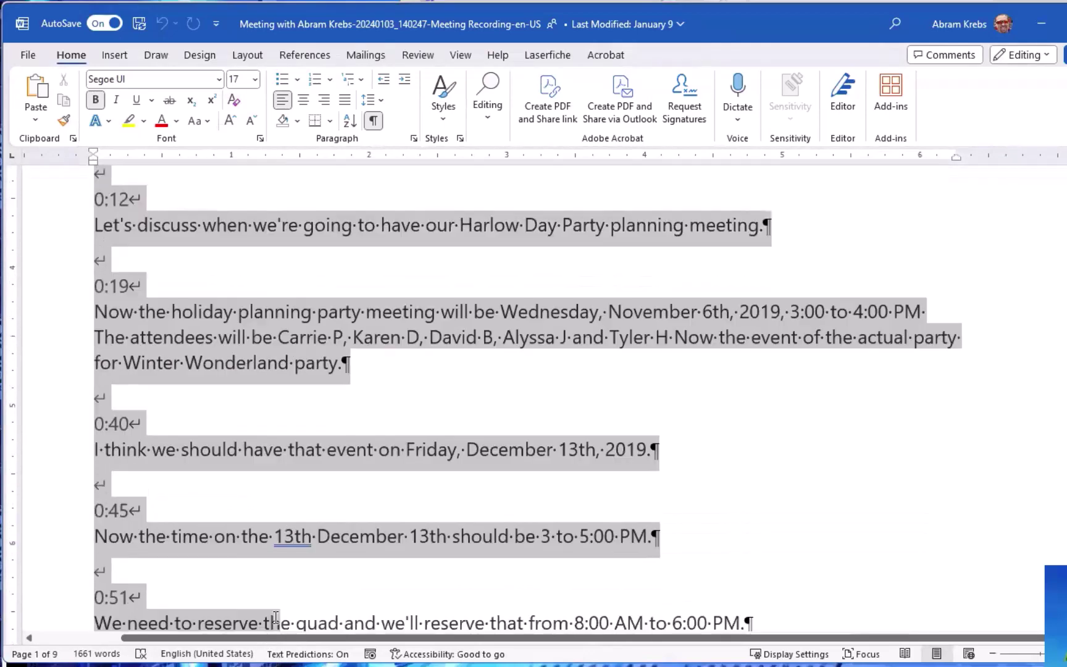
mouse_move(264, 626)
left_mouse_down()
mouse_move(350, 589)
mouse_move(384, 616)
mouse_move(372, 614)
left_mouse_up()
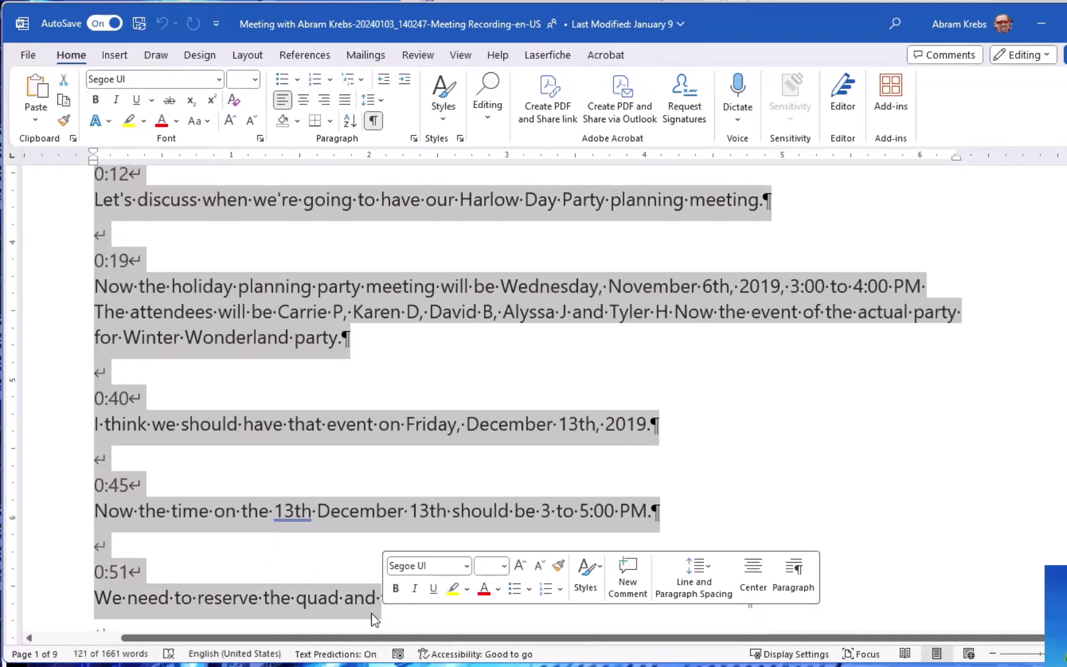
left_click(424, 469)
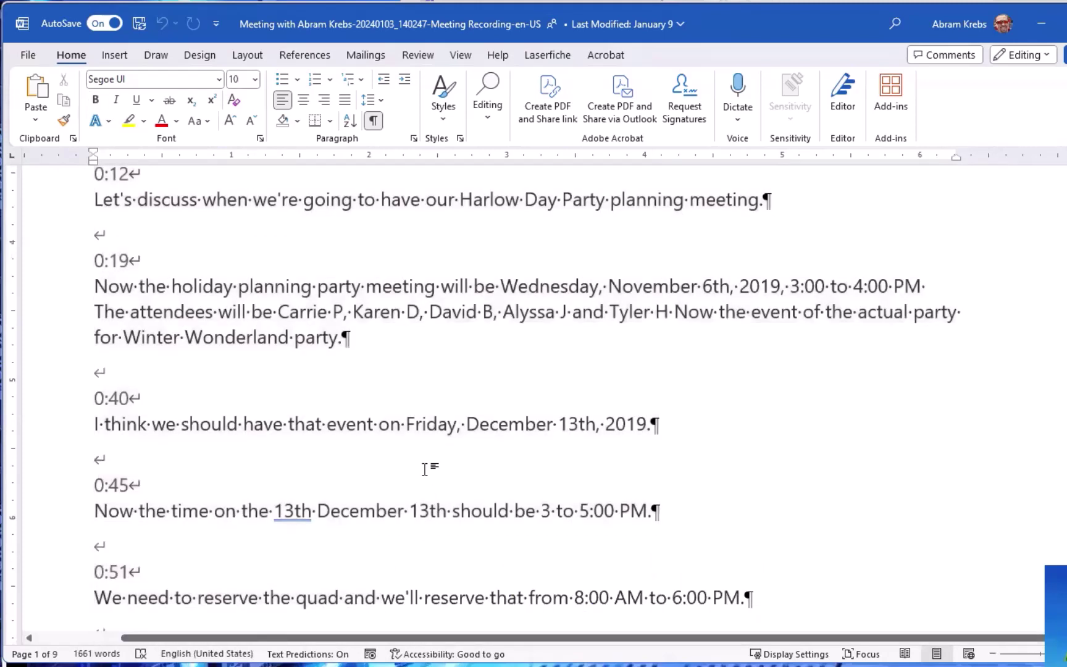
key("ctrl+a")
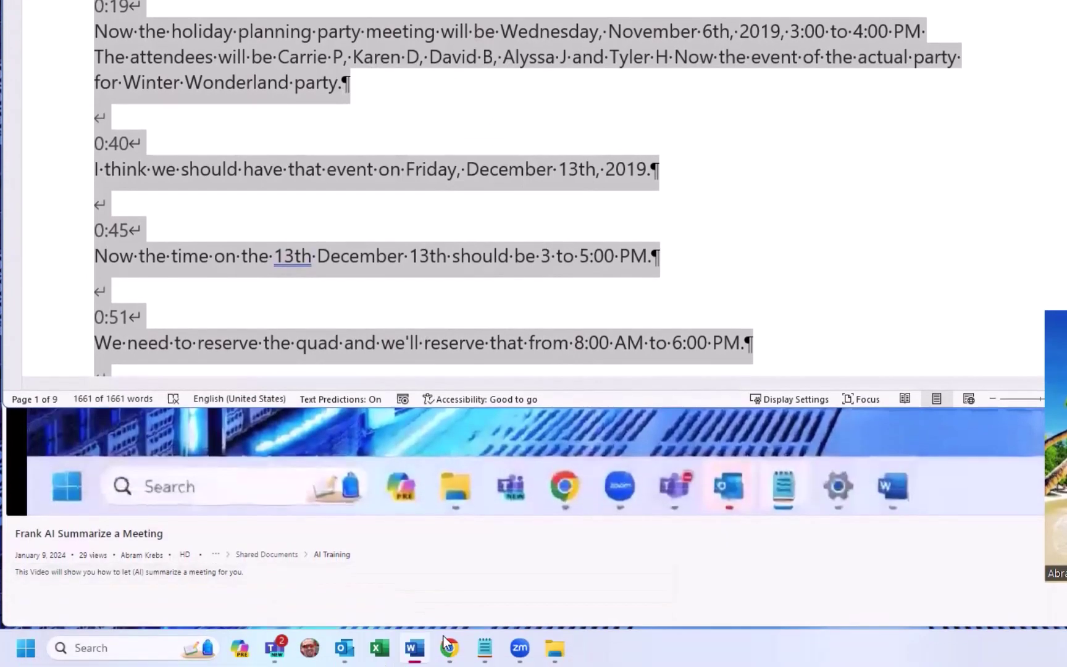
Open ChatGPT in a new Chrome tab
left_click(449, 648)
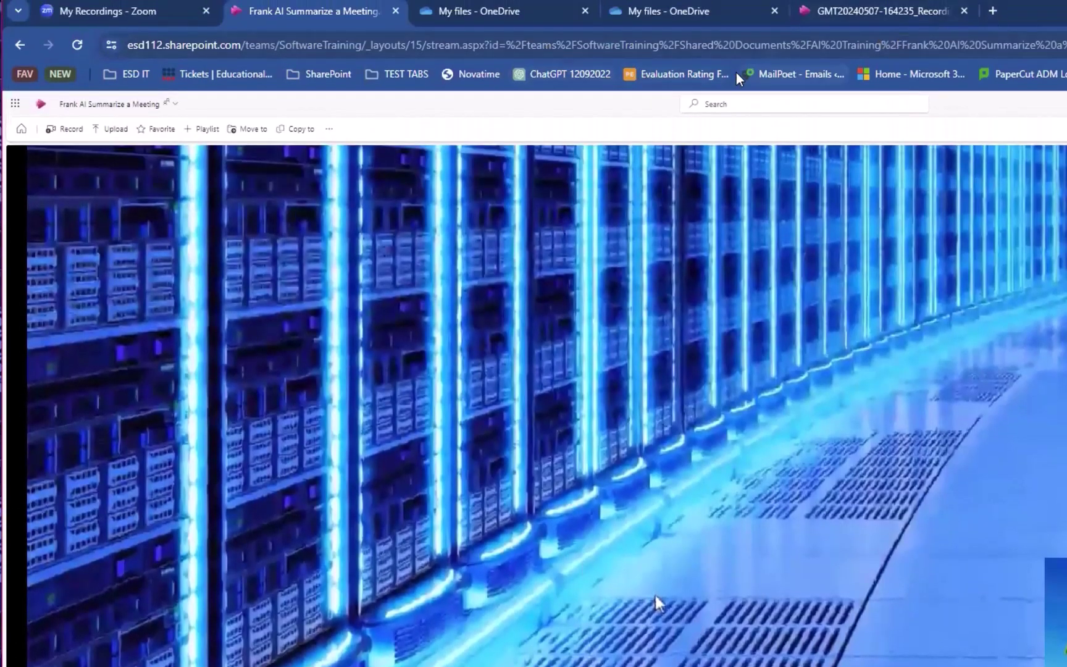
left_click(992, 11)
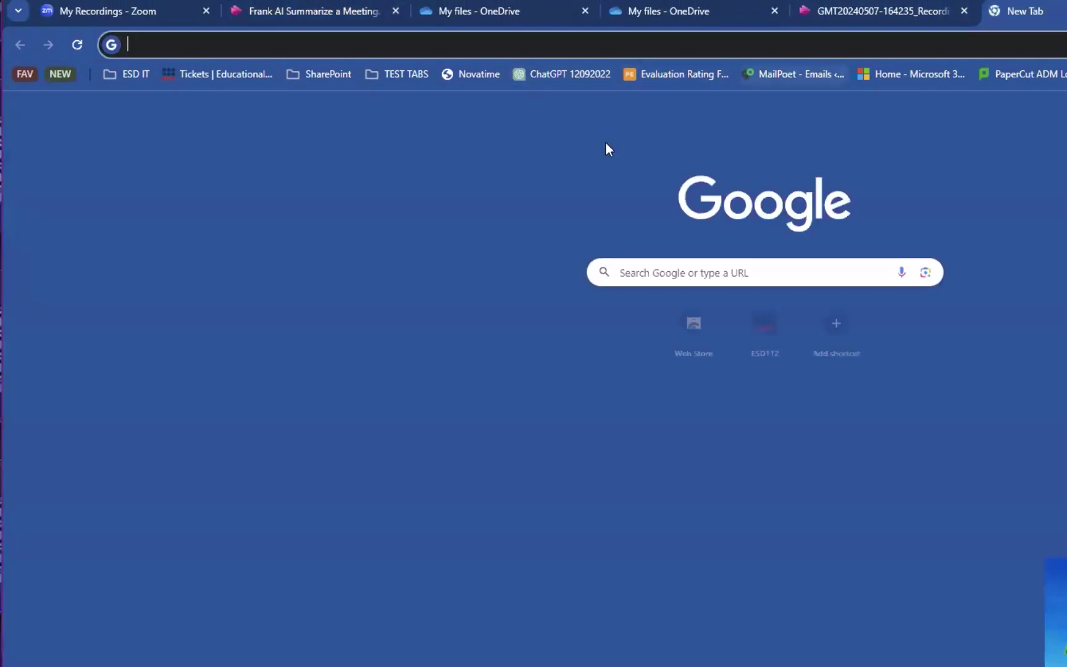
left_click(547, 73)
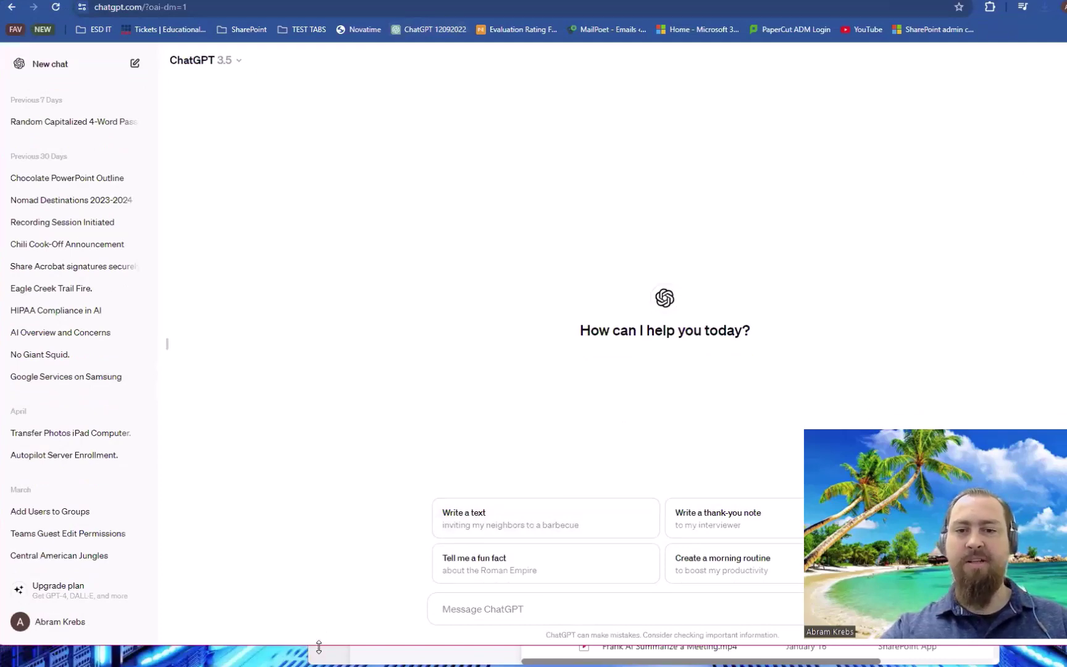
left_click_drag(319, 646, 322, 453)
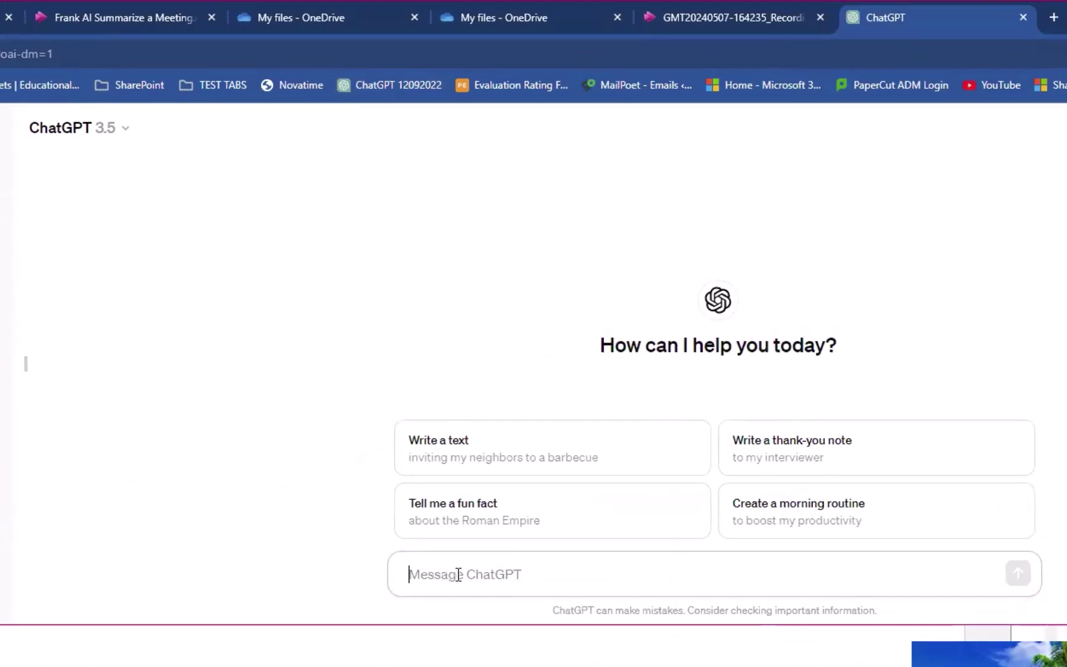
Send 'summarize this meeting' with the transcript pasted on the next line
left_click(508, 578)
key("ctrl+v")
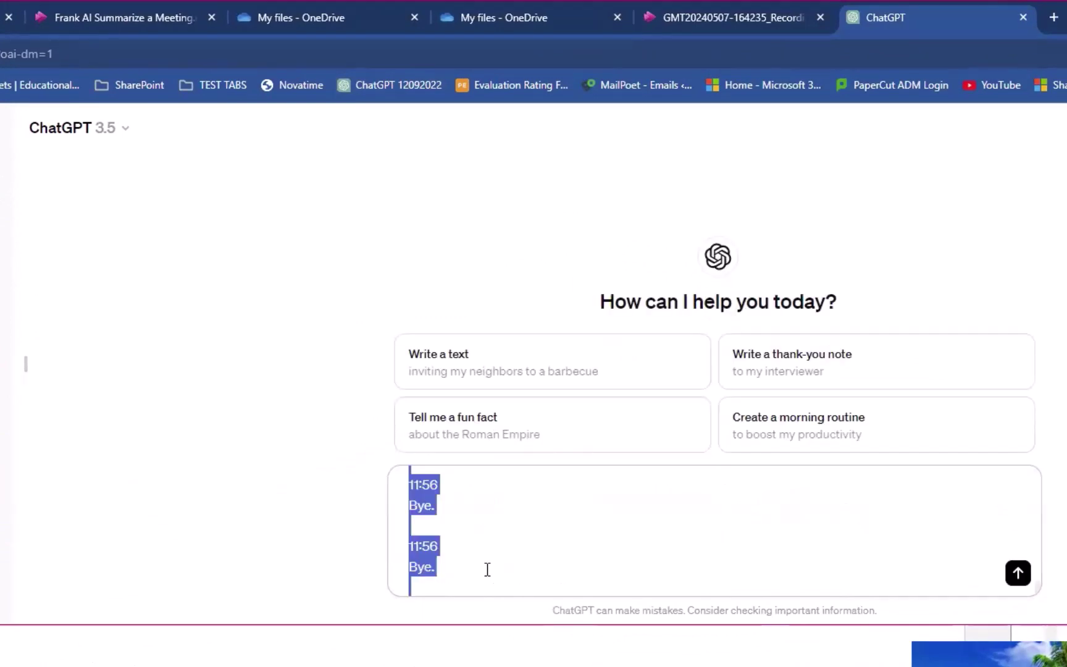
key("BackSpace")
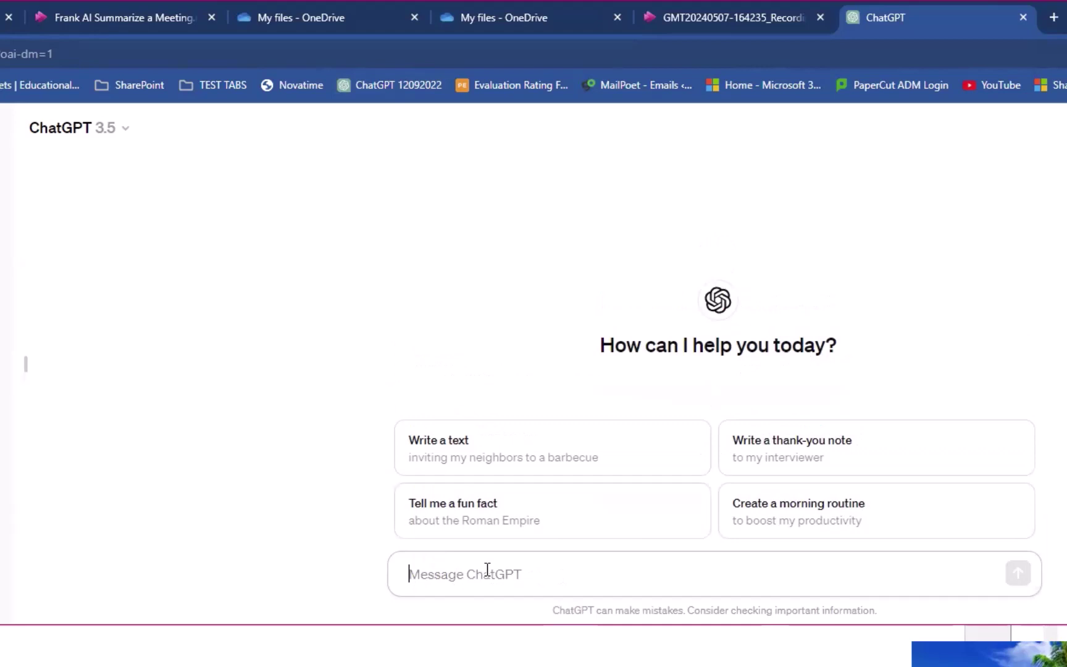
type("summer")
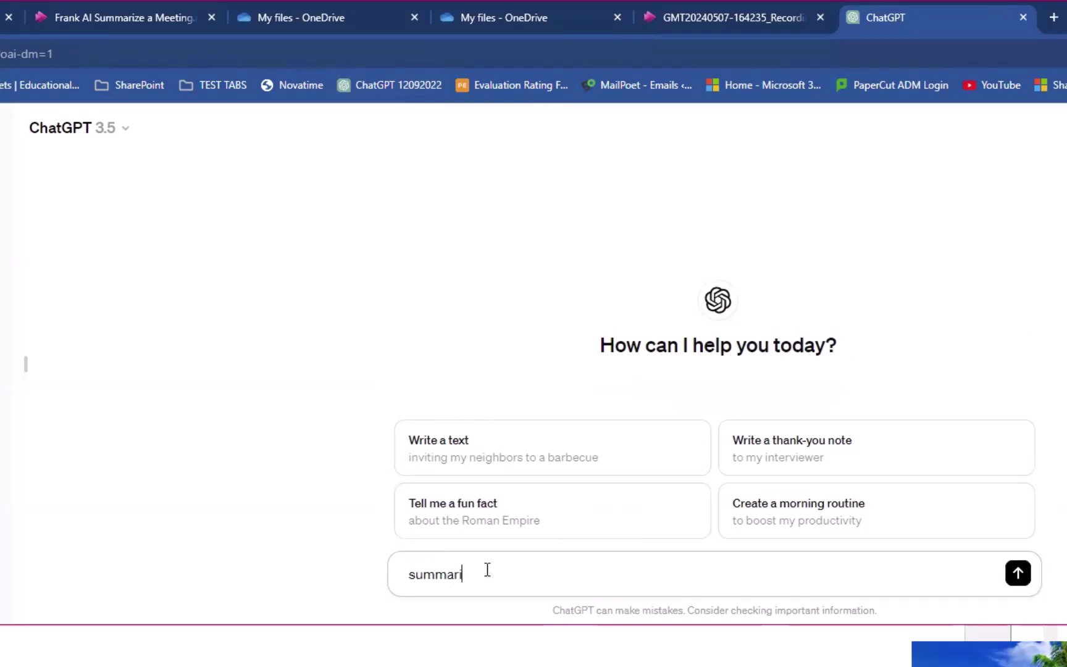
type("this ")
type("eeting")
key("shift+Return")
key("ctrl+v")
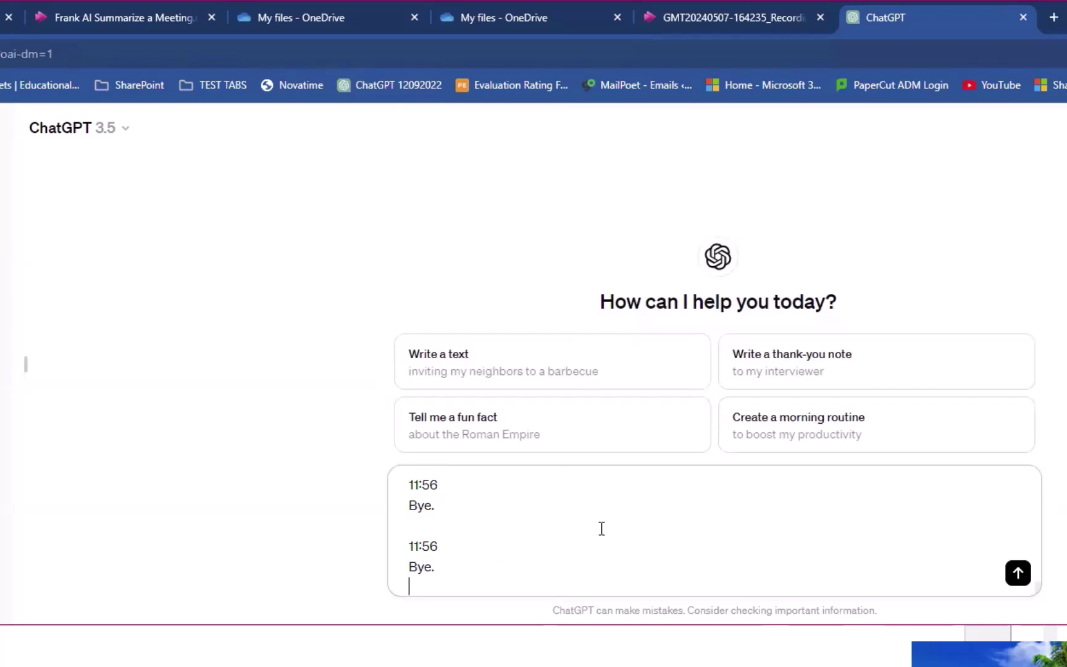
left_click(1019, 574)
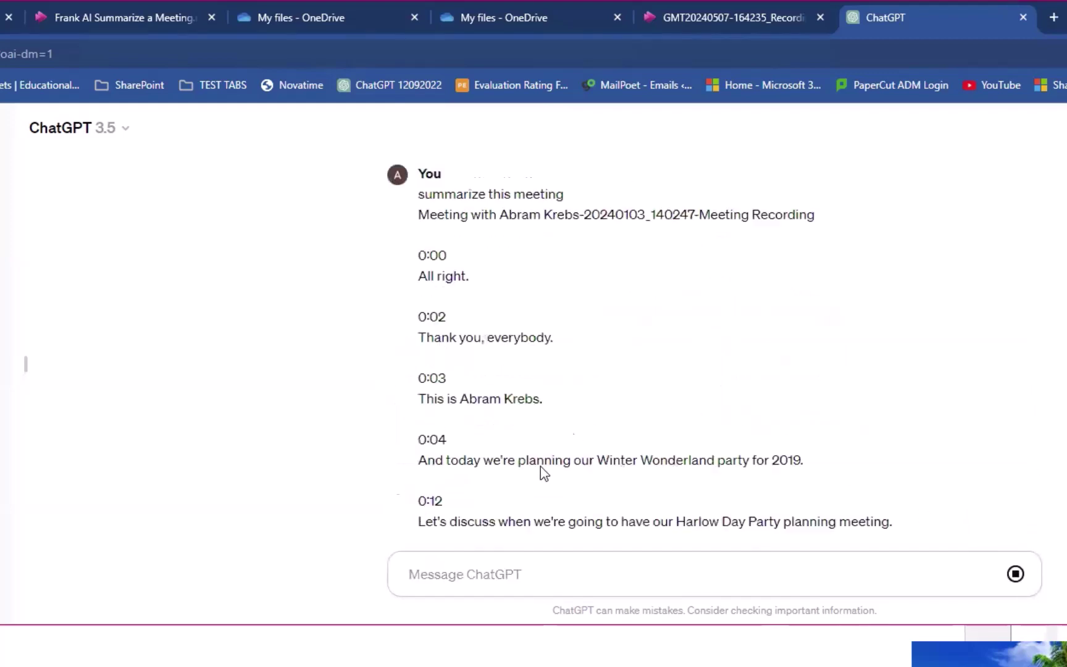
Scroll through the eight-section summary down to its closing Winter Wonderland recap
middle_click(802, 430)
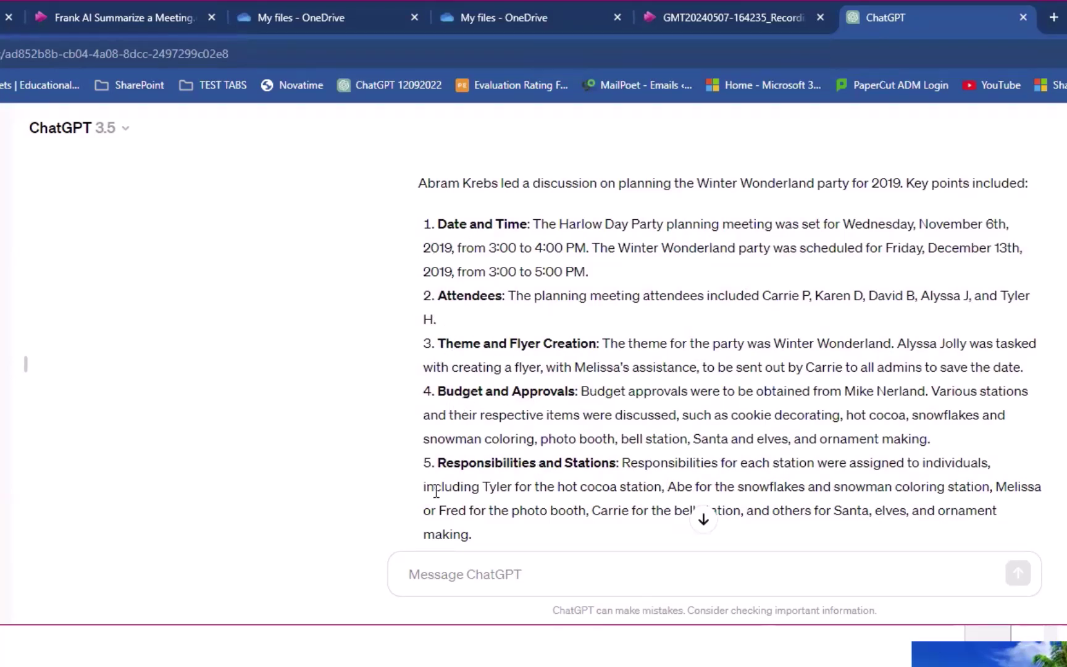
scroll(544, 478, "down", 3)
scroll(544, 479, "down", 3)
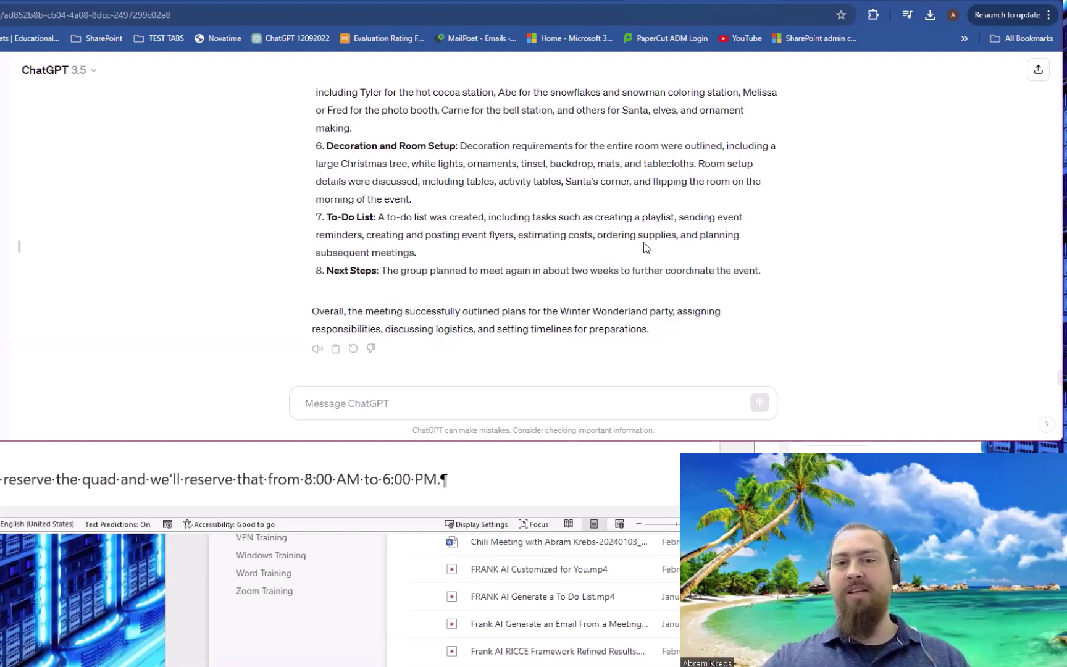
left_click(479, 400)
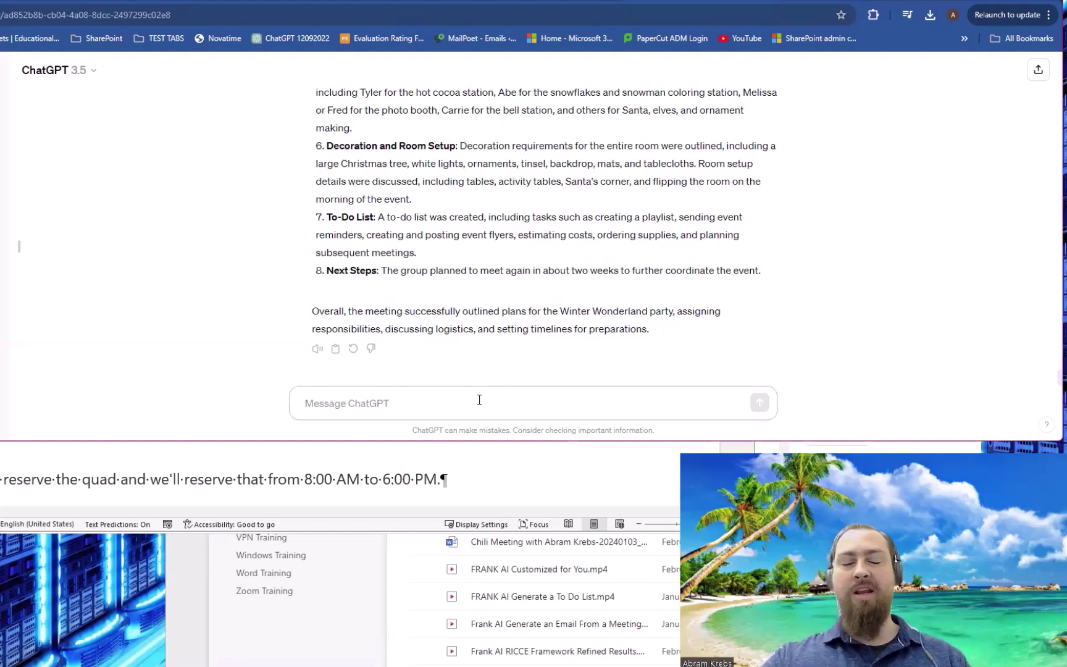